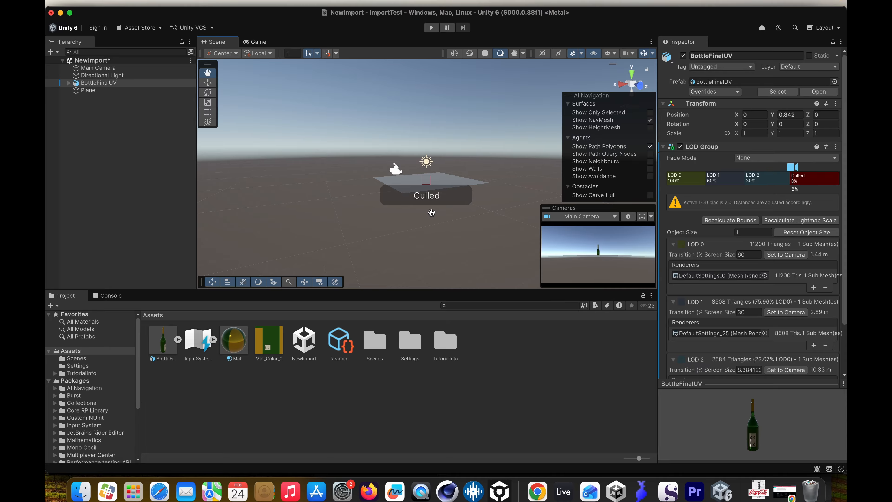
scroll(431, 213, up, 10)
scroll(431, 212, down, 8)
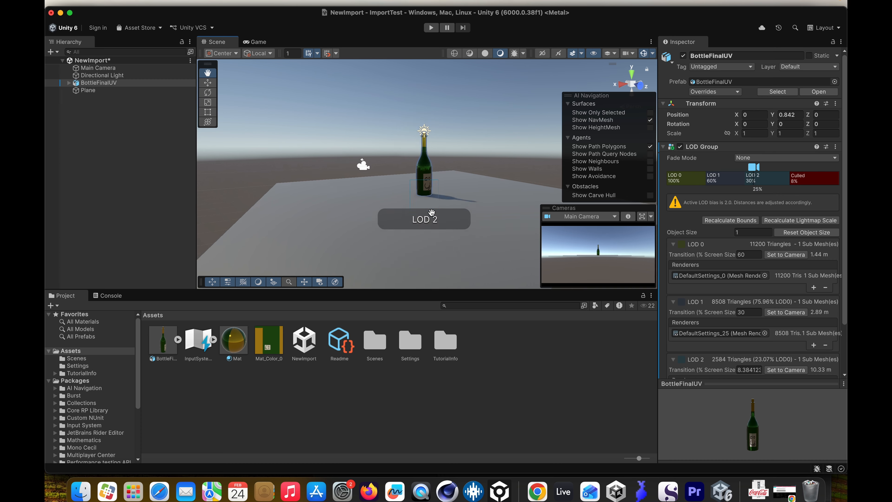
scroll(431, 213, up, 8)
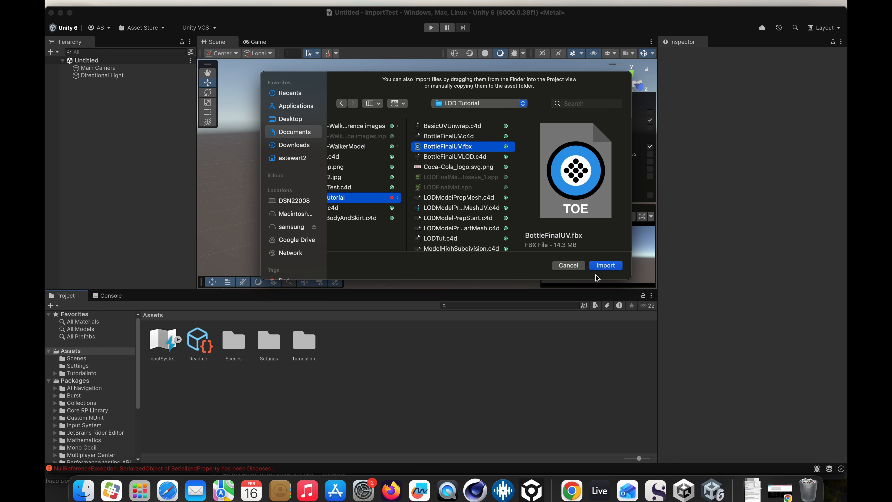
- Import BottleFinalUV.fbx into the project and add it to the scene hierarchy
click(605, 266)
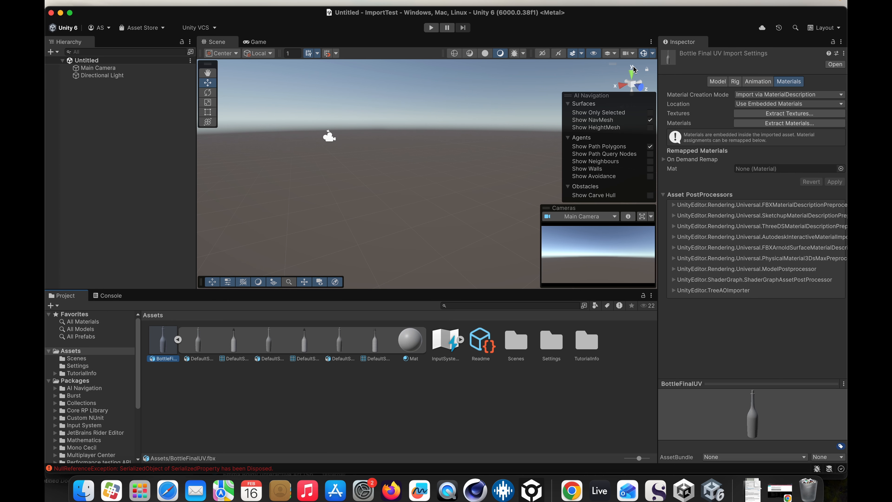
drag(169, 345, 104, 115)
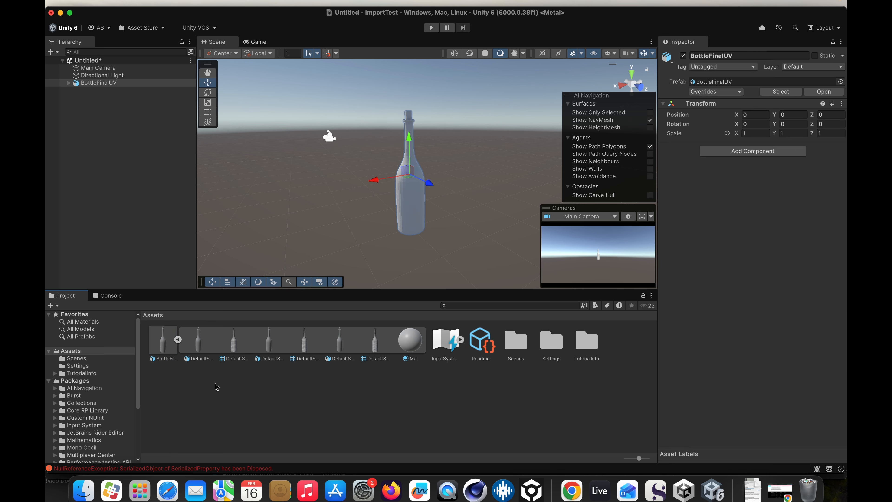
- Extract the model's embedded textures into the Assets folder
click(163, 342)
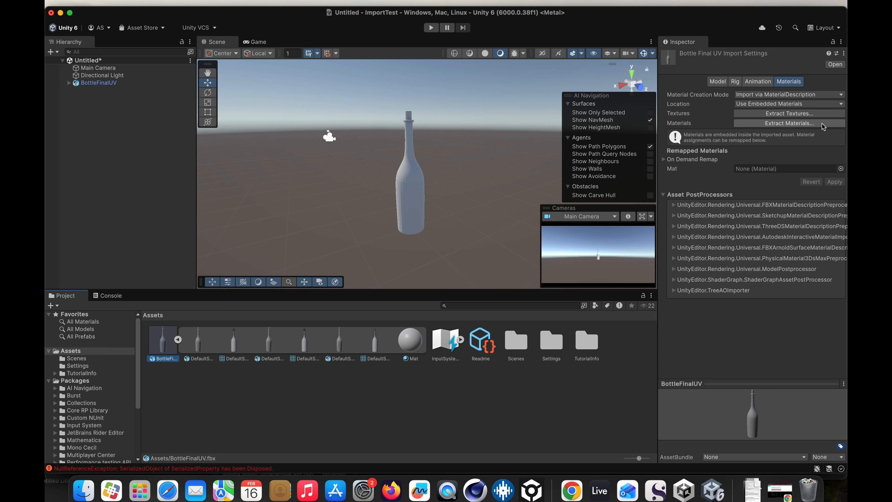
click(796, 114)
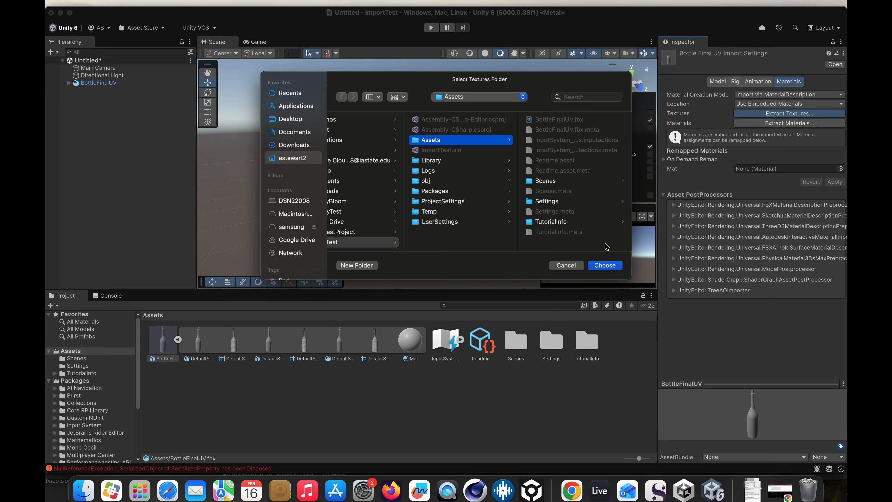
click(605, 266)
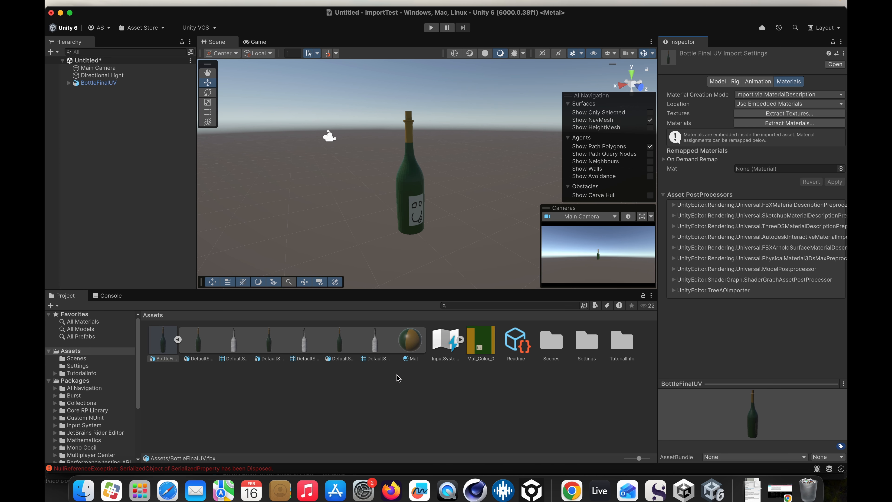
- Inspect the Mat material's settings and its variant family
click(407, 342)
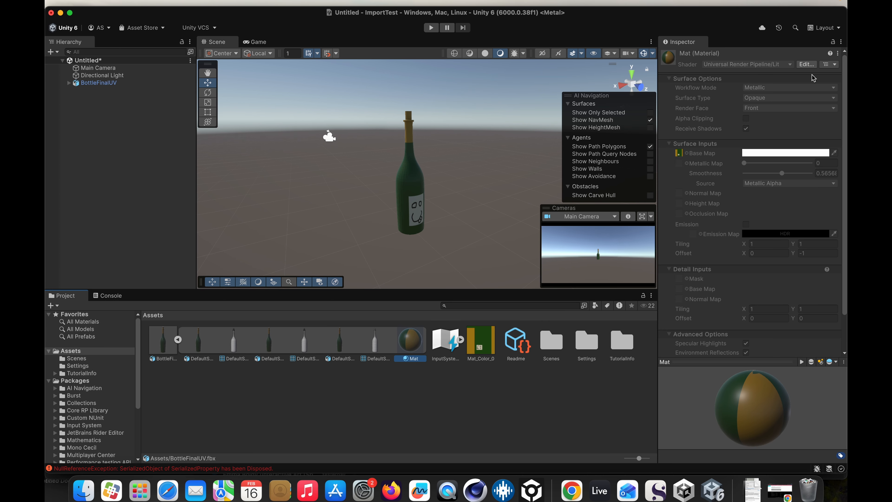
click(828, 64)
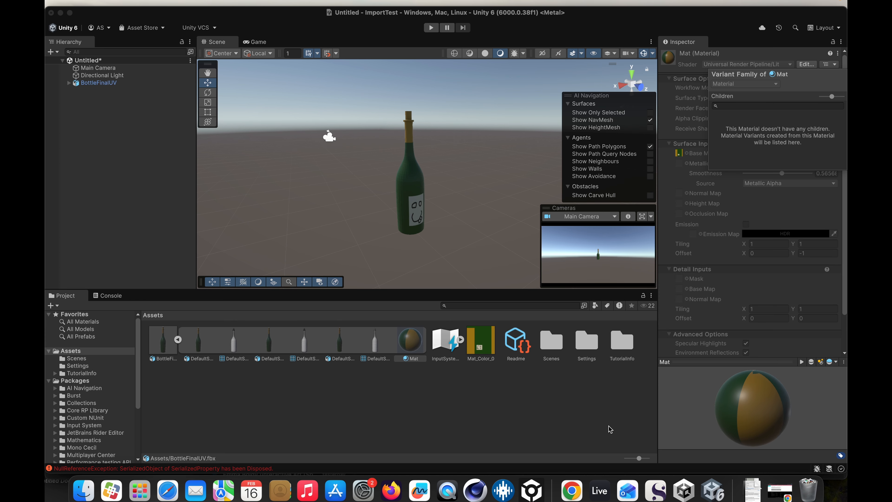
click(602, 428)
click(406, 348)
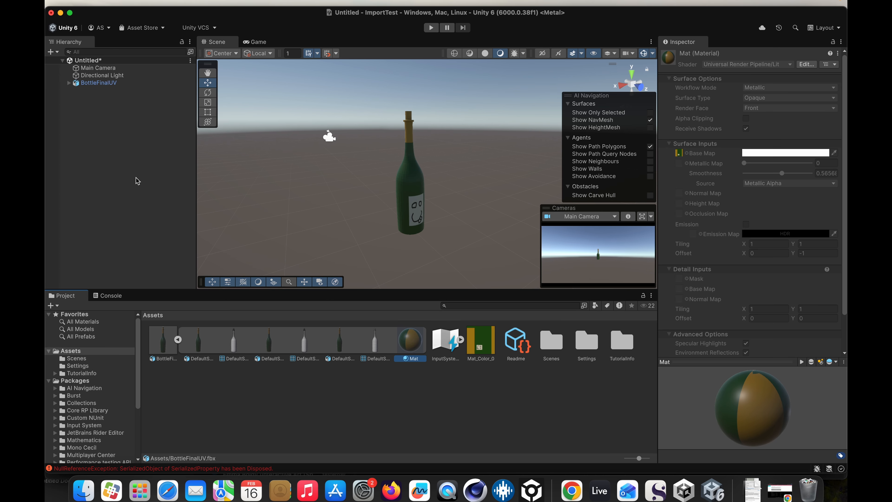
- Extract the model's embedded materials into the Assets folder
click(158, 337)
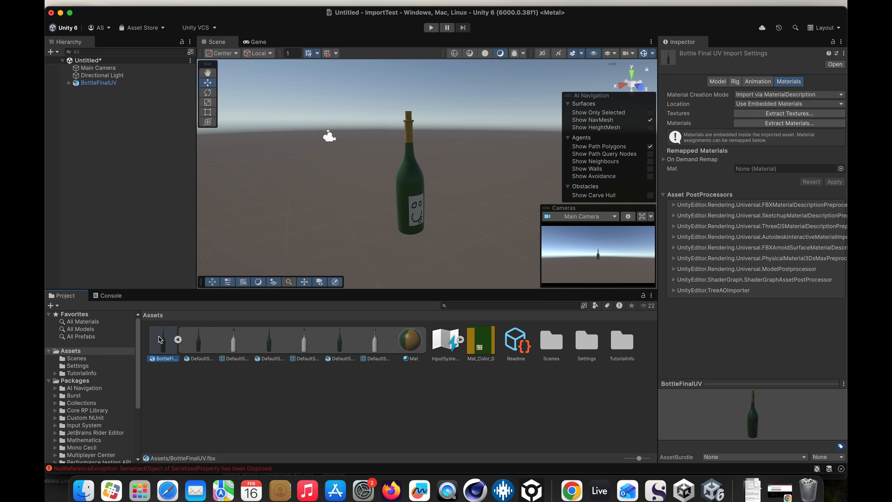
click(779, 123)
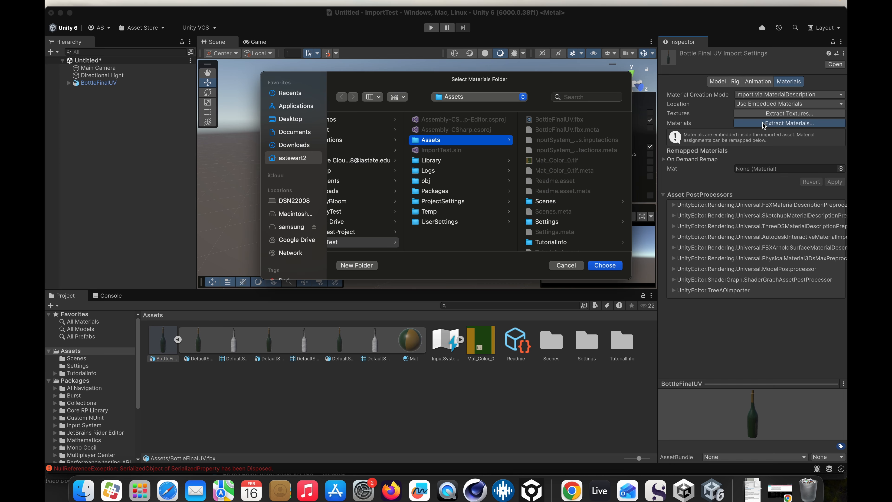
click(605, 266)
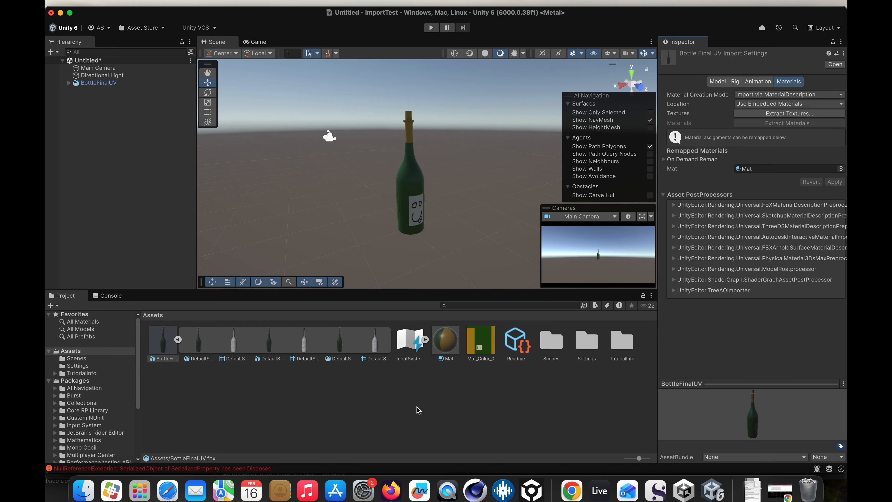
- Set the extracted Mat material's Metallic and Smoothness both to 1
click(445, 339)
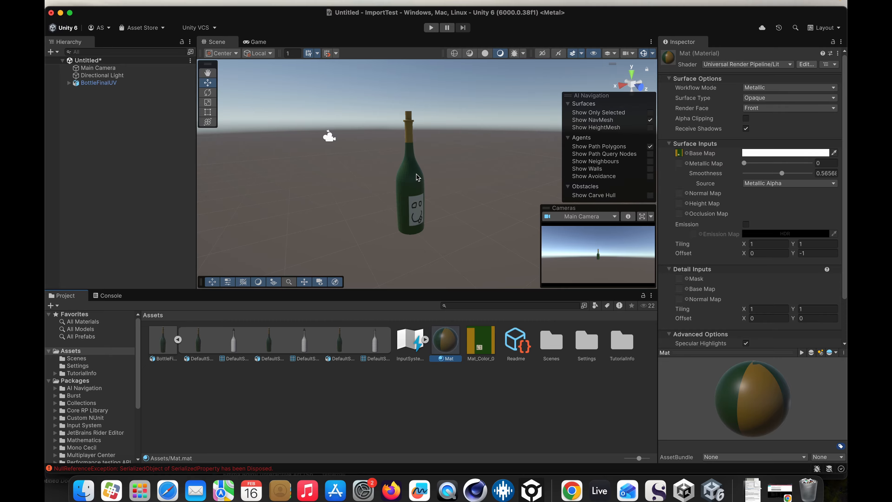
drag(745, 165, 838, 170)
scroll(404, 181, up, 8)
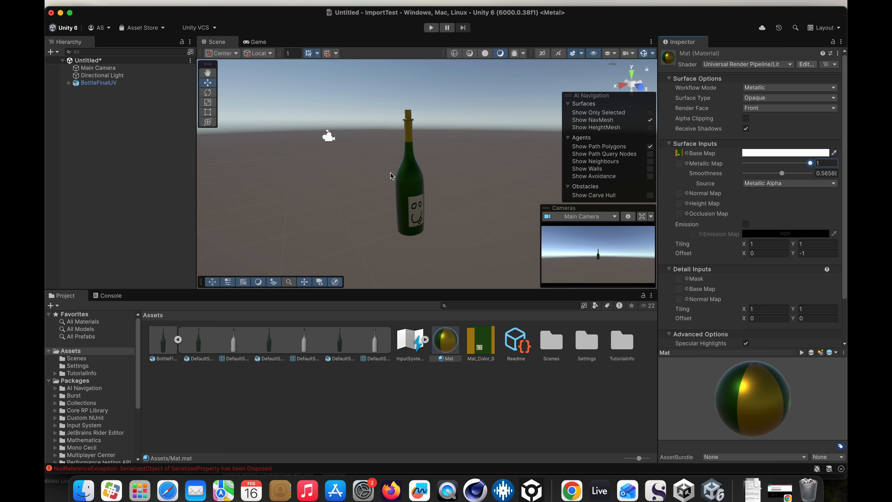
scroll(391, 176, down, 6)
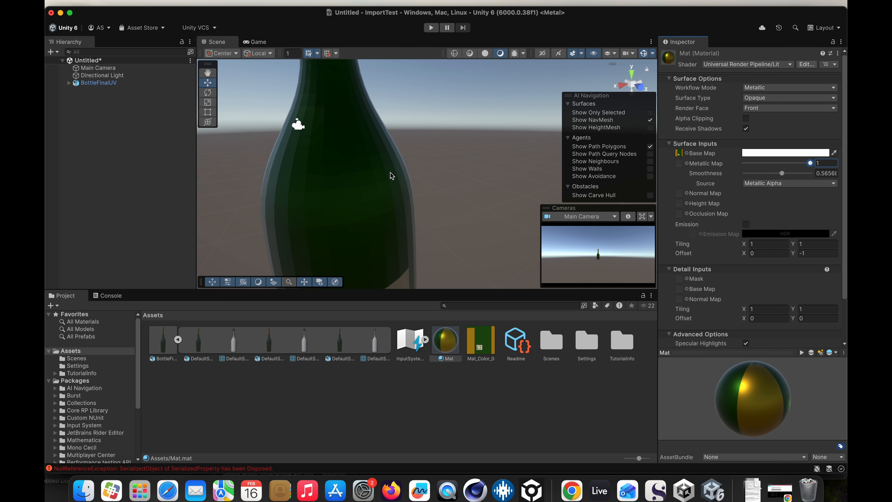
drag(782, 174, 830, 175)
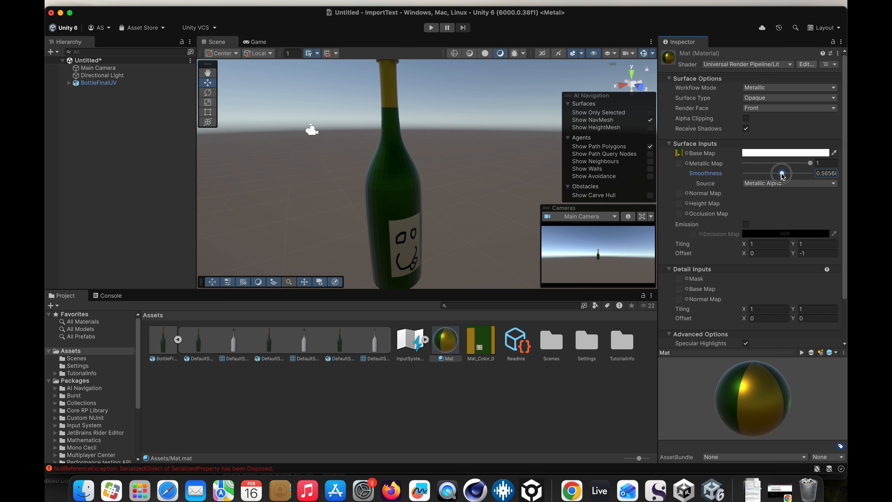
scroll(388, 194, up, 6)
scroll(388, 193, down, 6)
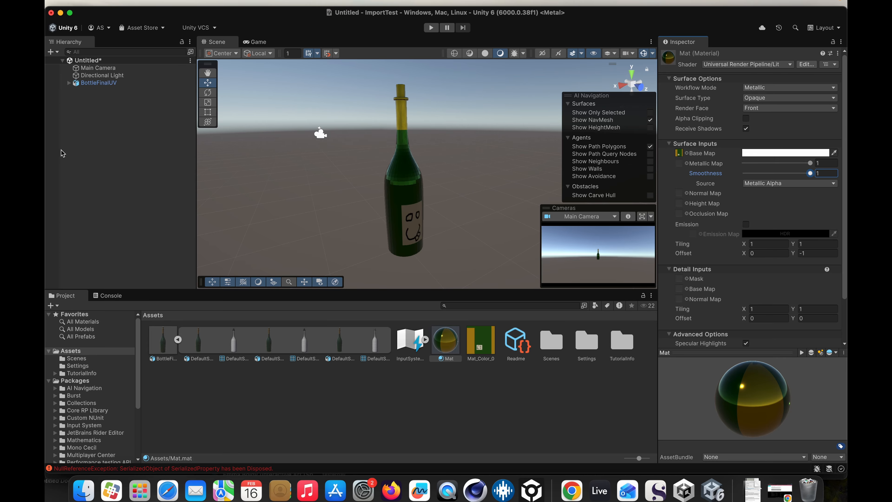
- Add an LOD Group component to the BottleFinalUV object
click(81, 85)
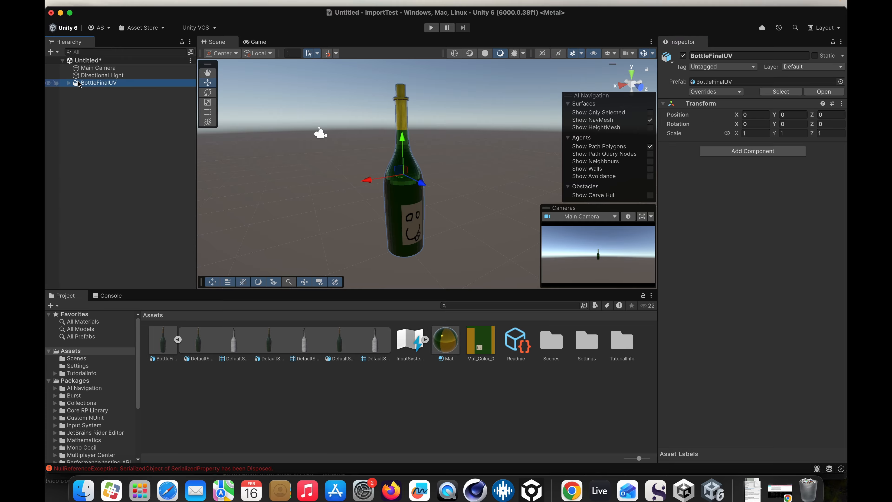
click(752, 151)
text(lo)
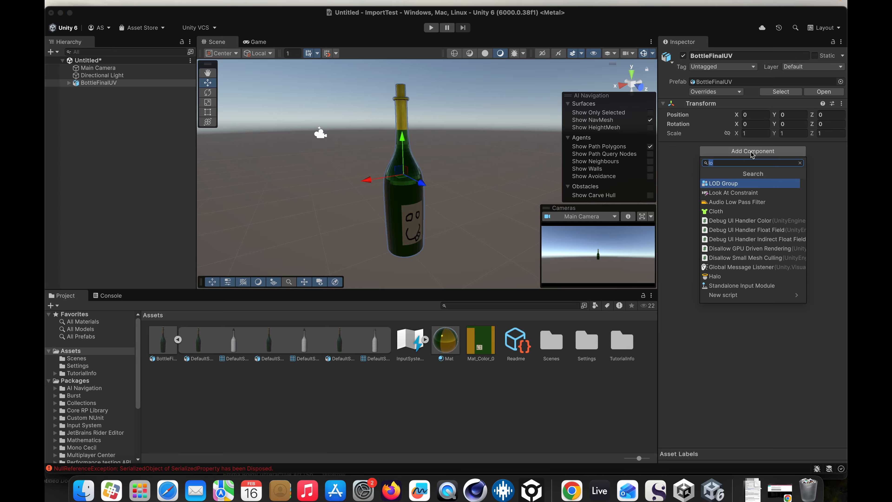
click(719, 162)
drag(719, 162, 690, 158)
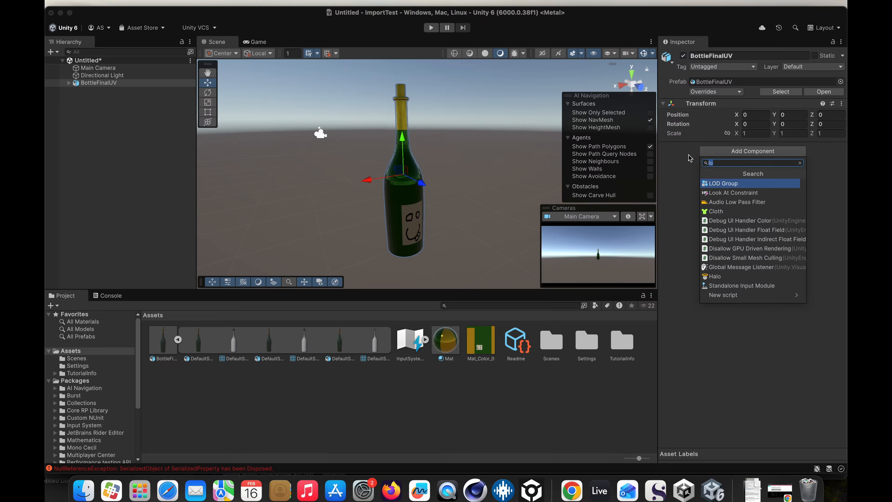
click(724, 184)
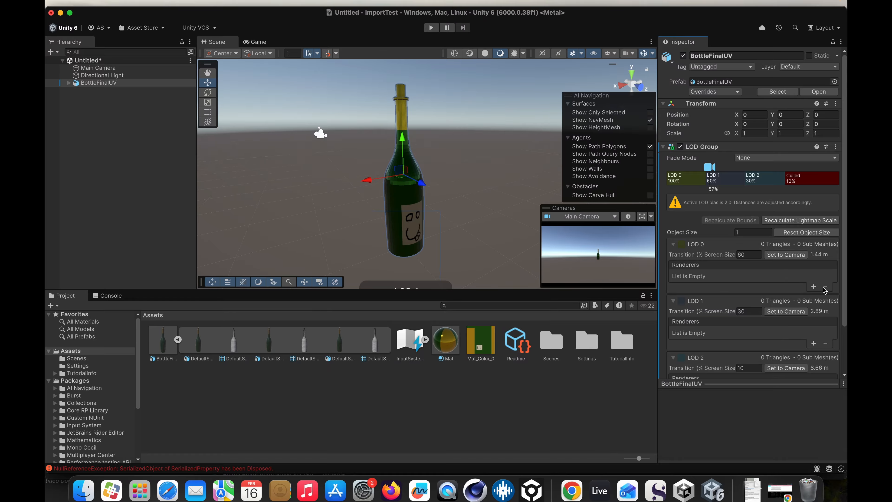
- Add an empty renderer slot to each of LOD 0, LOD 1 and LOD 2
click(813, 287)
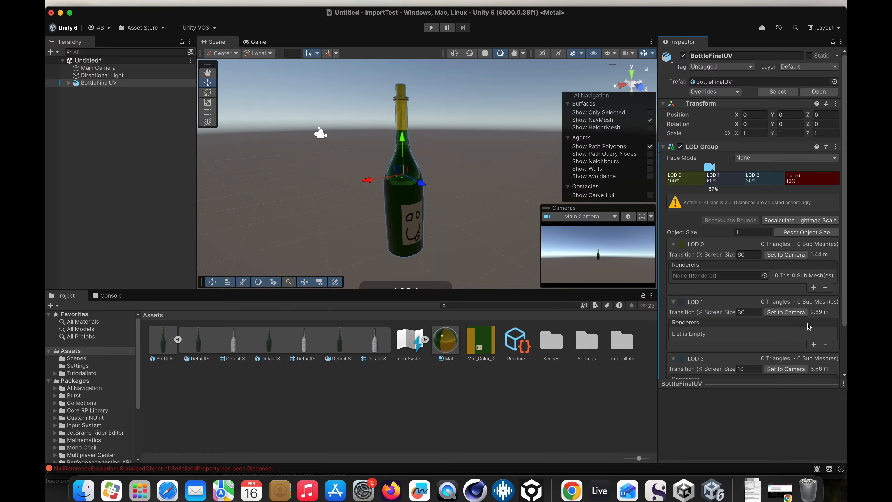
click(813, 346)
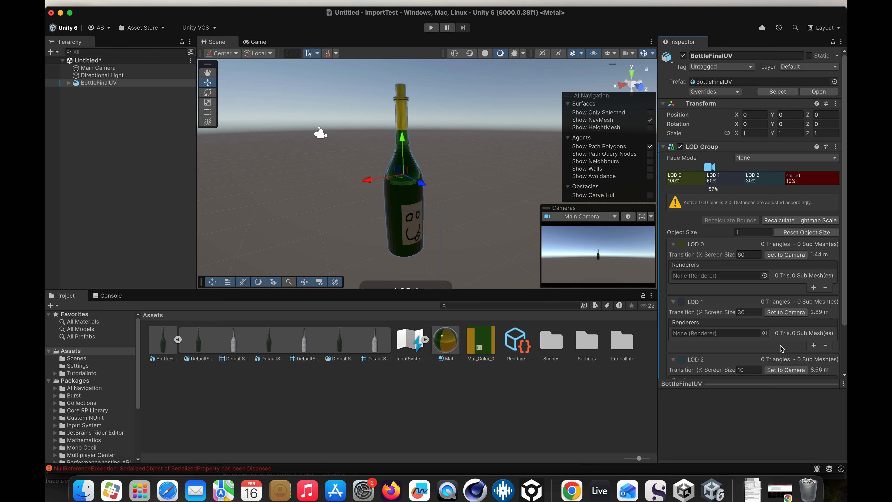
scroll(813, 347, down, 3)
click(813, 347)
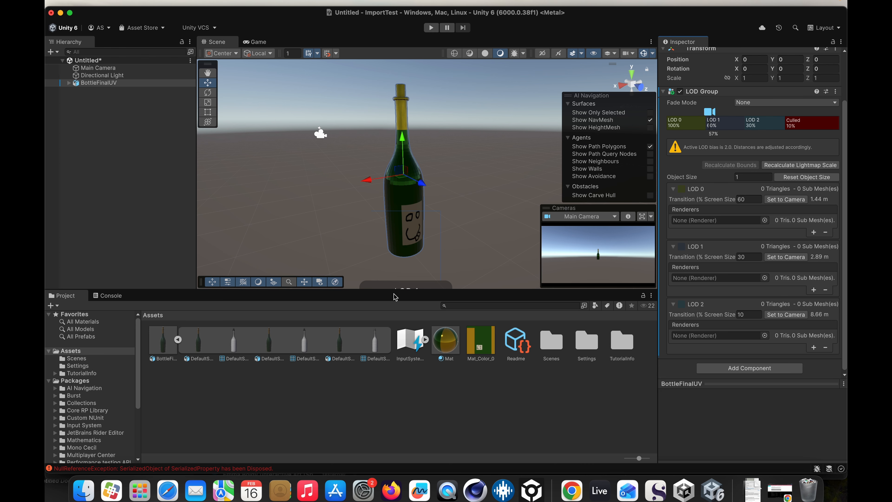
- Assign DefaultSettings_0, DefaultSettings_25 and DefaultSettings_75 as the renderers of LOD 0, LOD 1 and LOD 2
click(68, 83)
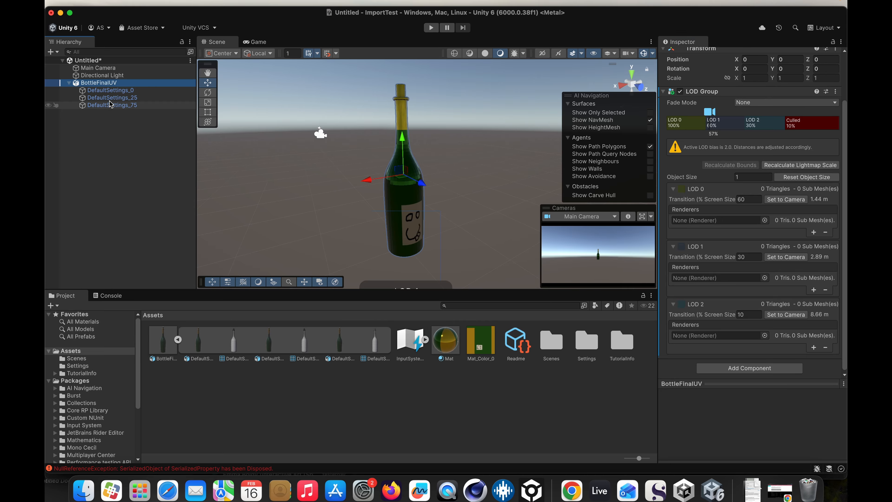
click(104, 90)
drag(103, 92, 687, 225)
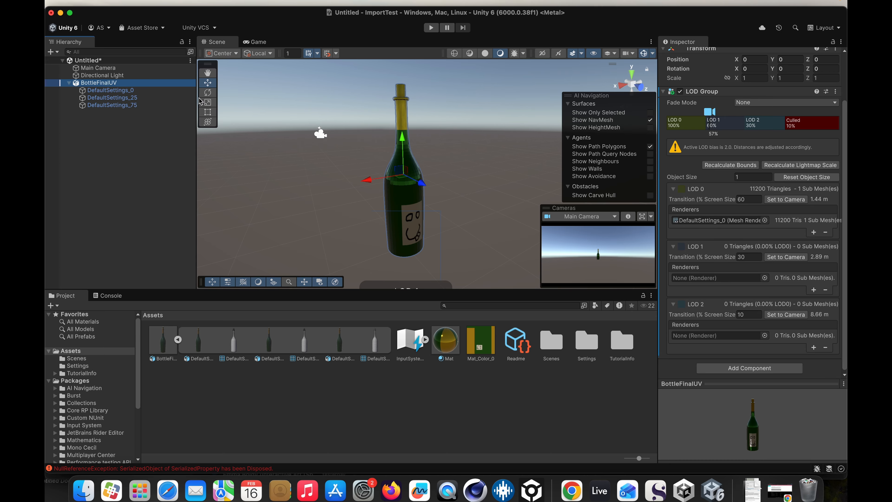
drag(101, 99, 704, 281)
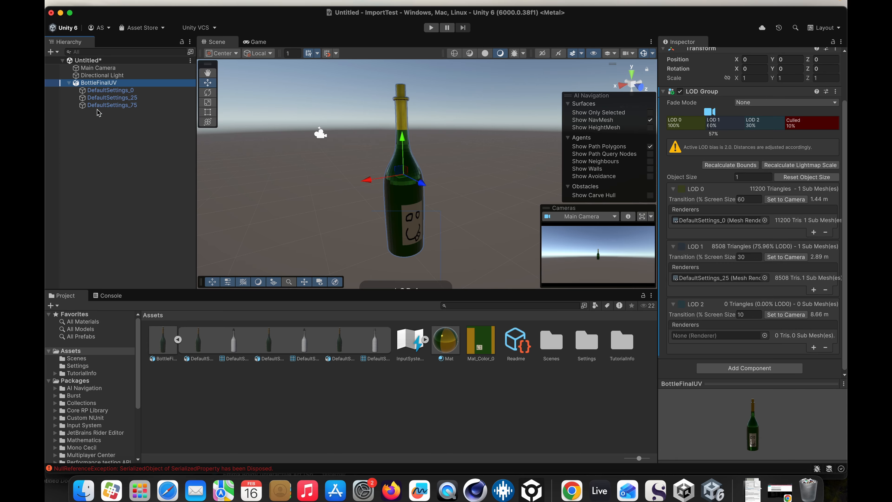
drag(99, 108, 723, 340)
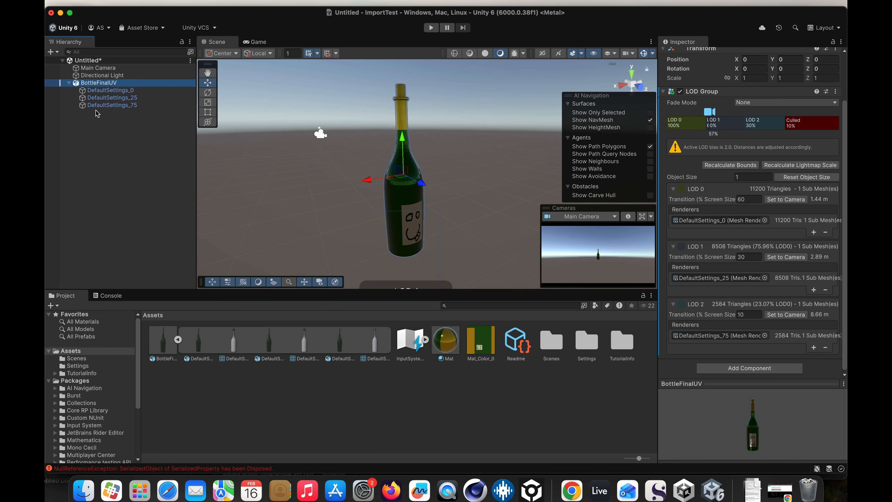
- Move the LOD 2 to Culled boundary so LOD 2 transitions at about 8.4% screen size
scroll(733, 276, up, 3)
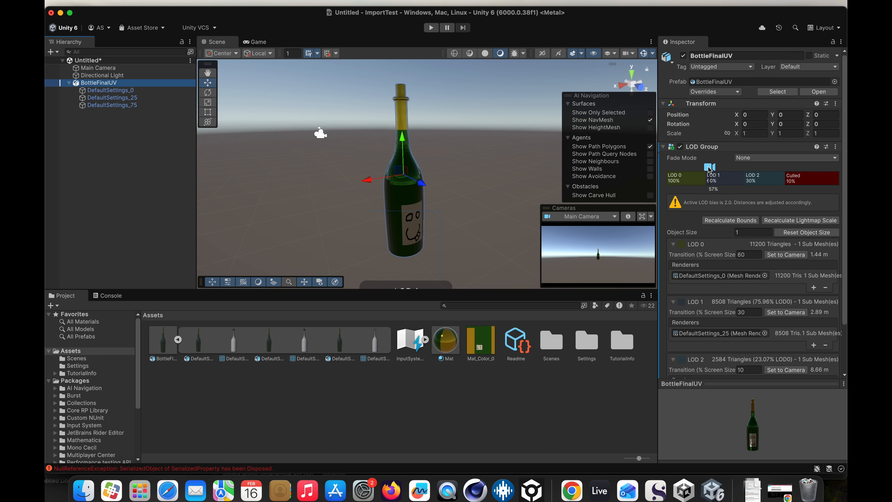
scroll(390, 207, down, 8)
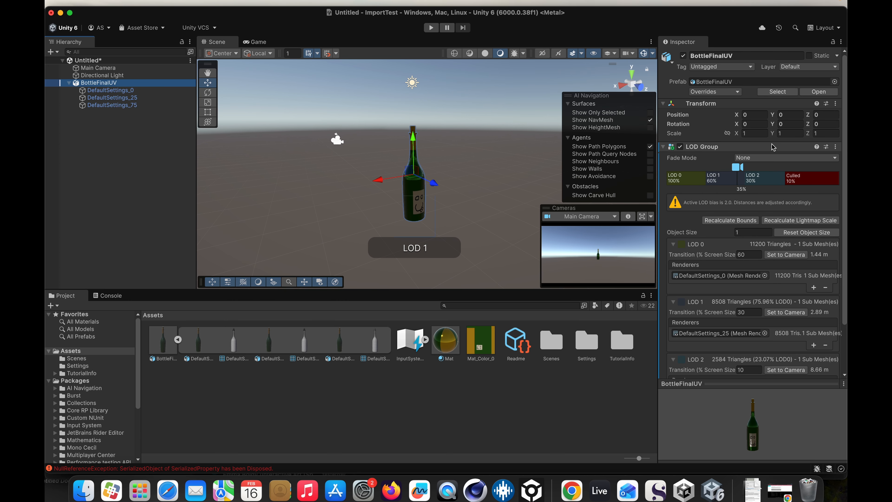
scroll(409, 196, down, 10)
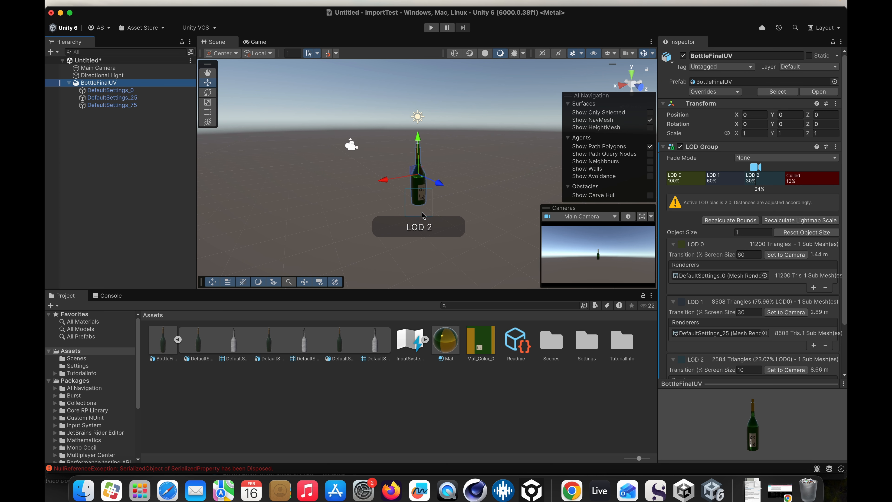
scroll(424, 215, down, 6)
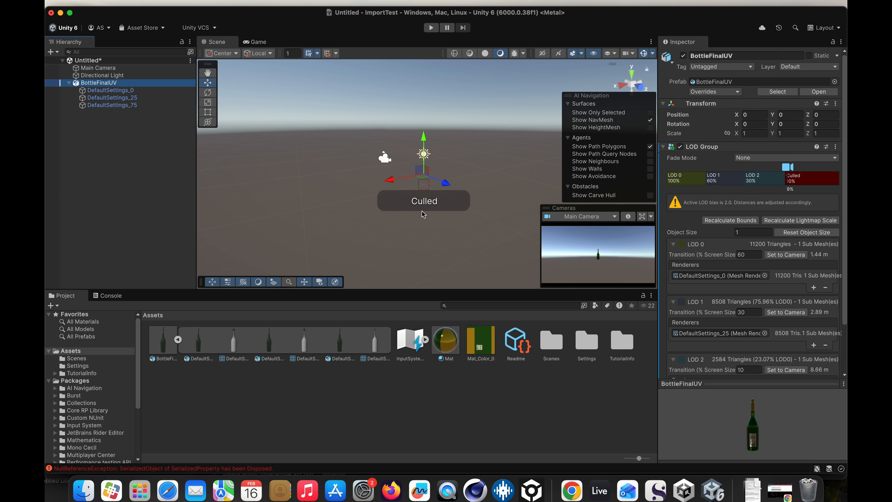
scroll(423, 213, up, 3)
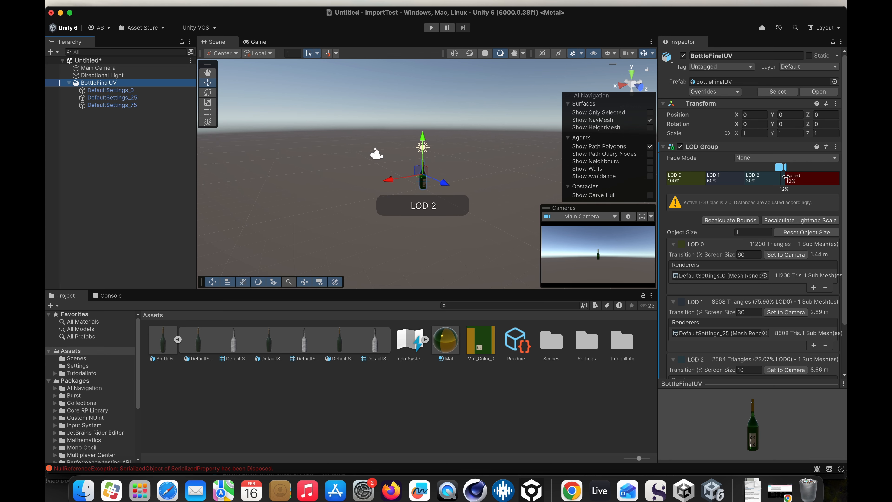
mouse_move(786, 176)
mouse_down()
mouse_move(797, 178)
mouse_move(789, 178)
mouse_up()
- Zoom the scene view in and out to check how the bottle switches between LOD levels
scroll(422, 165, down, 3)
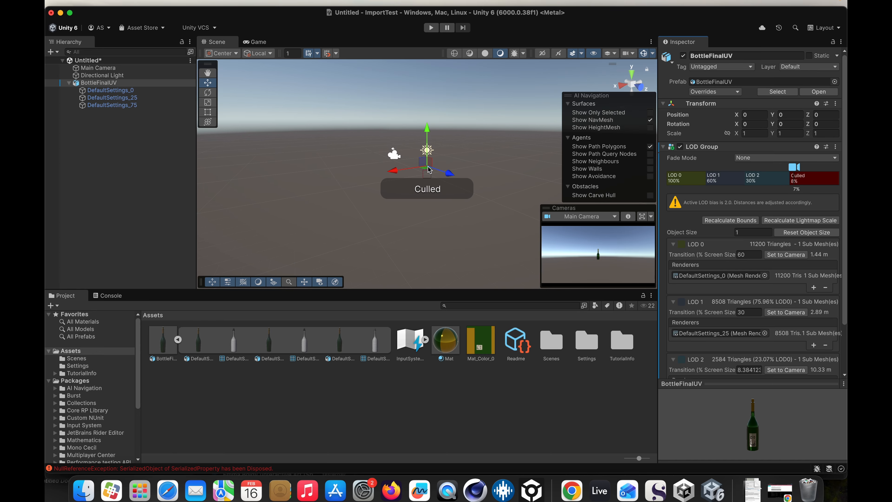
scroll(427, 168, up, 6)
scroll(428, 169, up, 8)
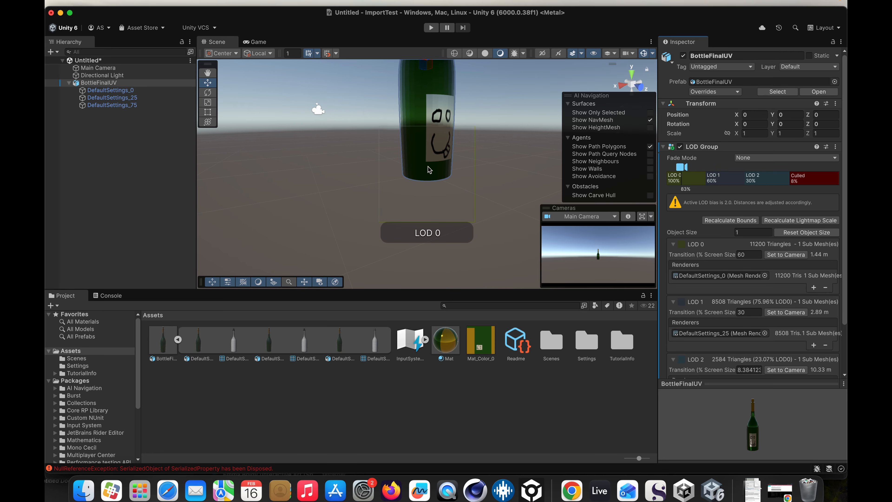
scroll(426, 152, down, 4)
scroll(427, 151, down, 5)
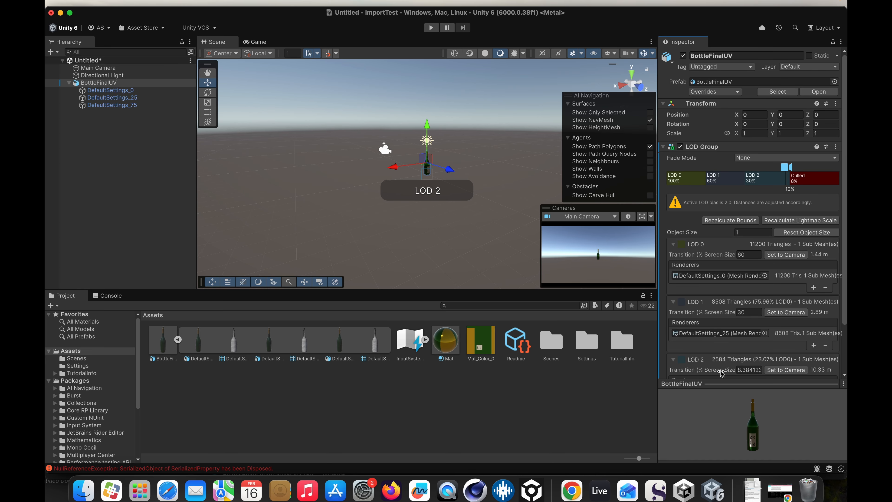
scroll(727, 366, down, 3)
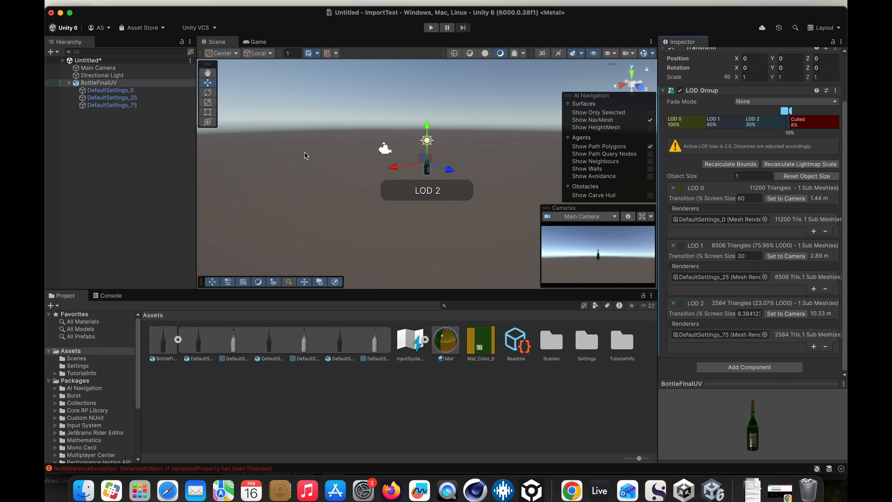
scroll(441, 163, up, 6)
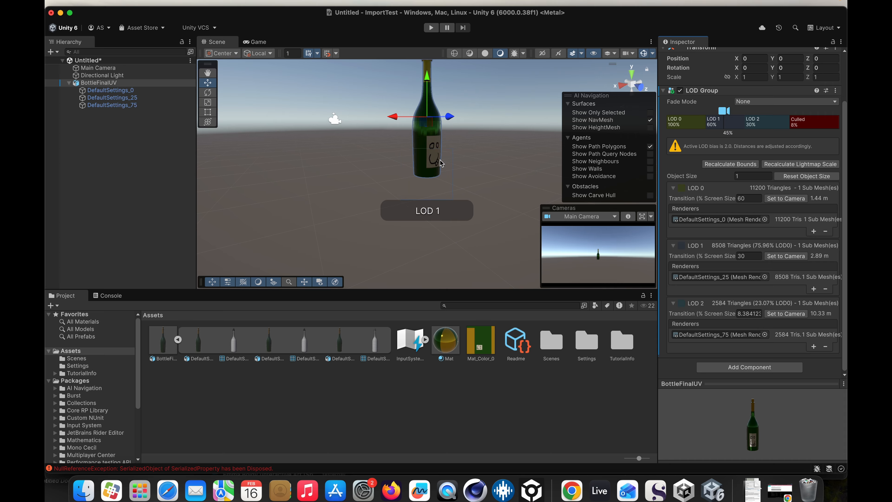
scroll(441, 163, up, 3)
scroll(442, 163, down, 4)
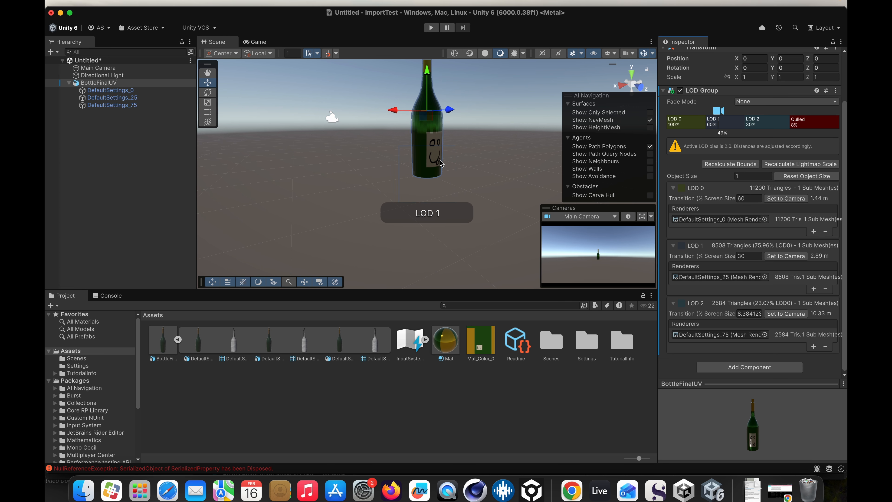